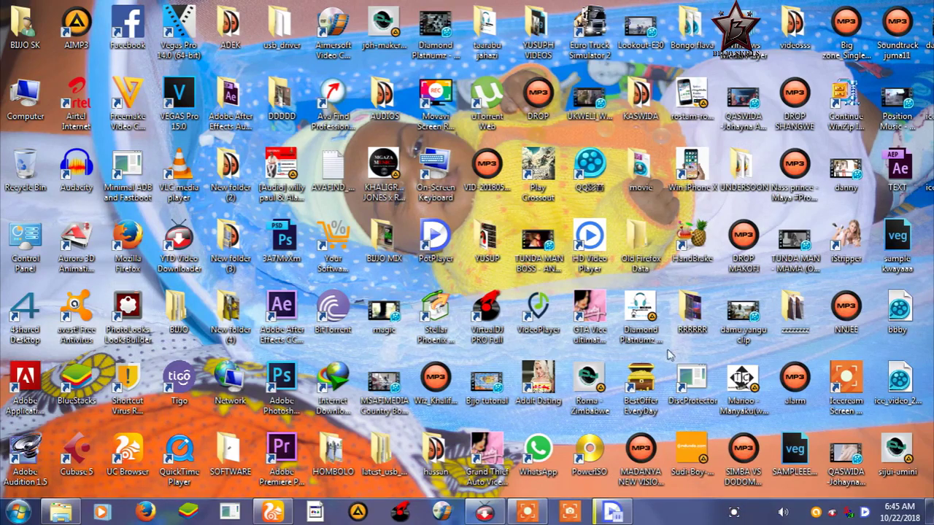
Open the Control Panel in a maximized window and start color calibration from its Display settings.
key("super")
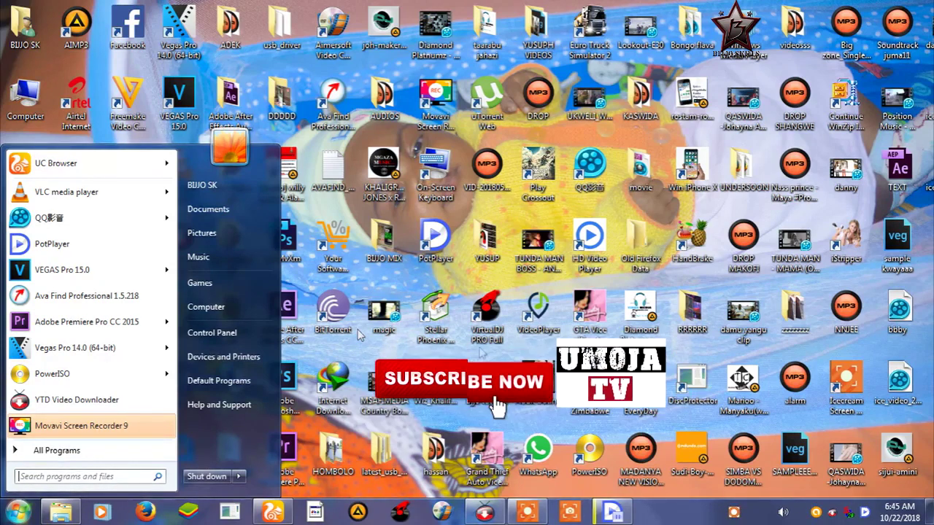
key("super")
key("super")
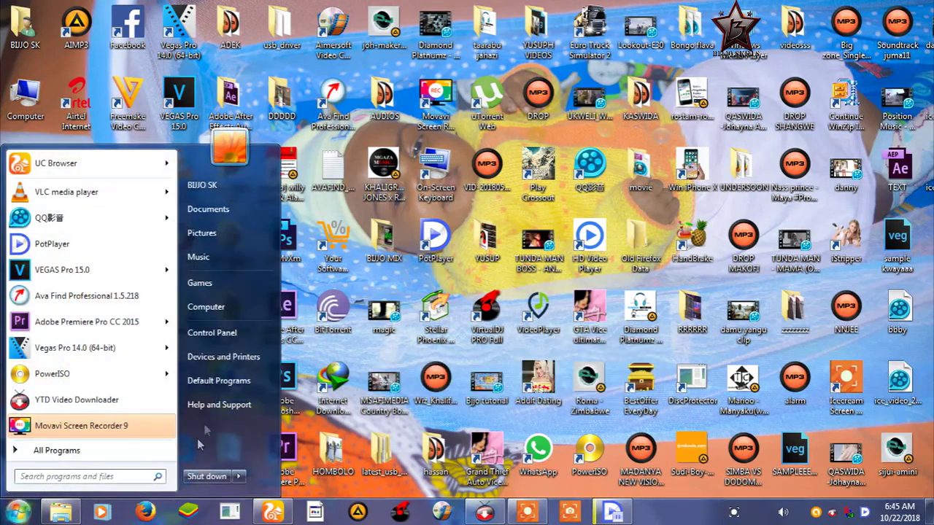
left_click(212, 333)
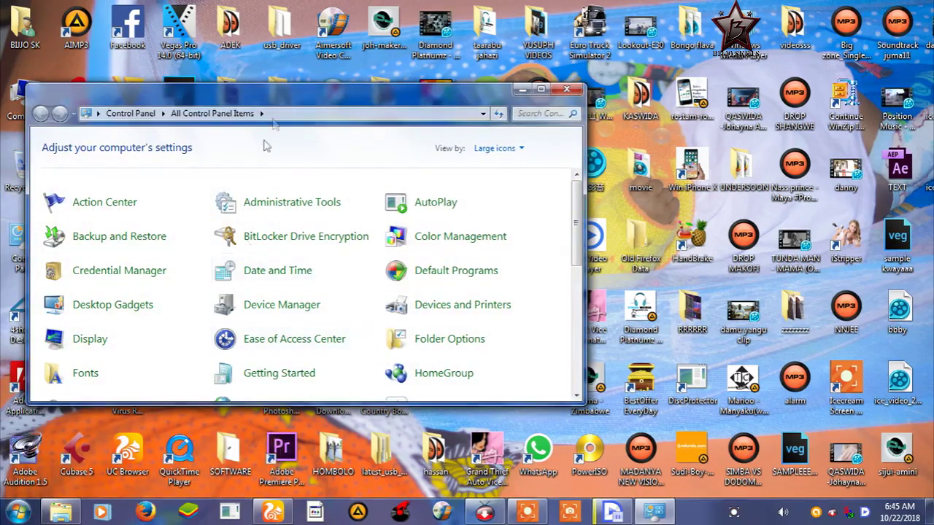
left_click_drag(276, 104, 457, 72)
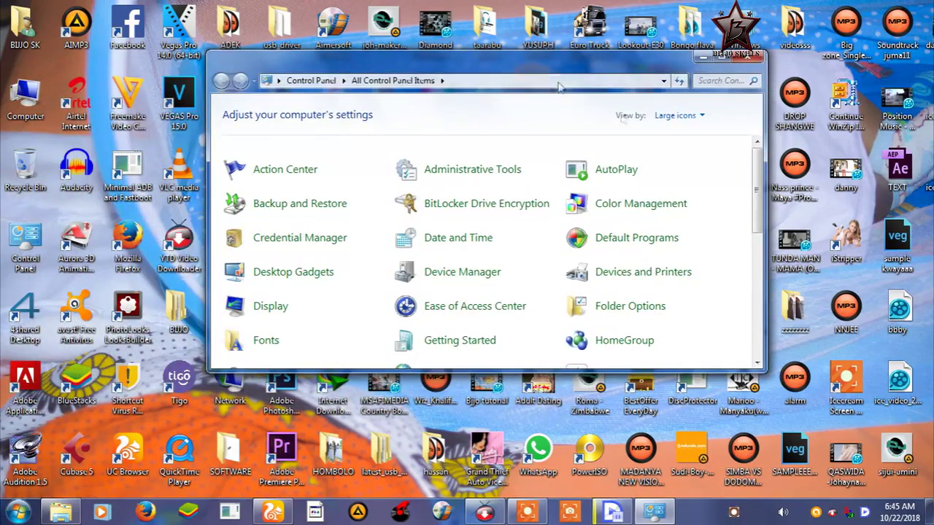
left_click(723, 55)
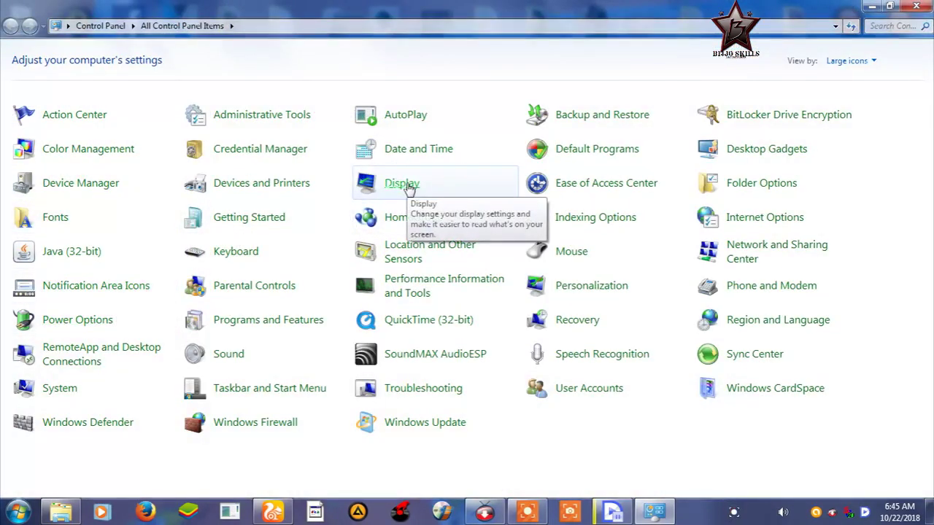
left_click(405, 185)
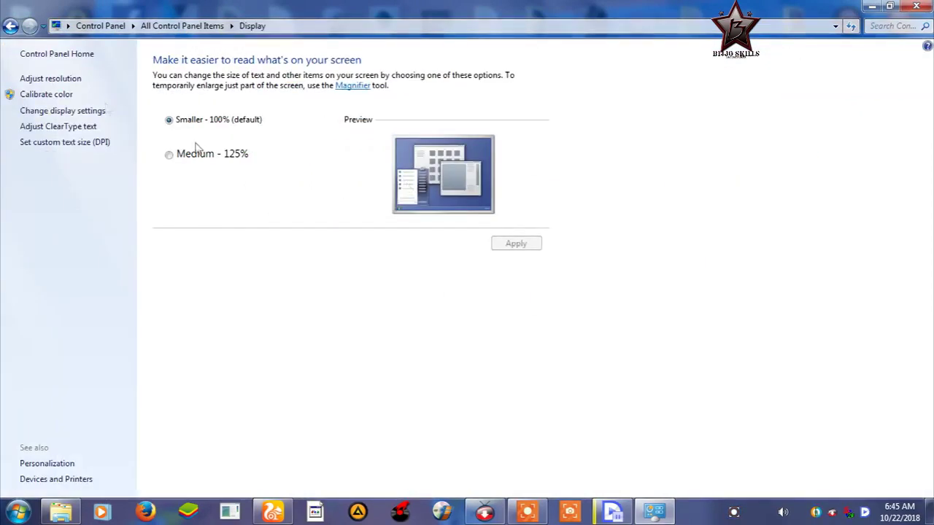
left_click(60, 97)
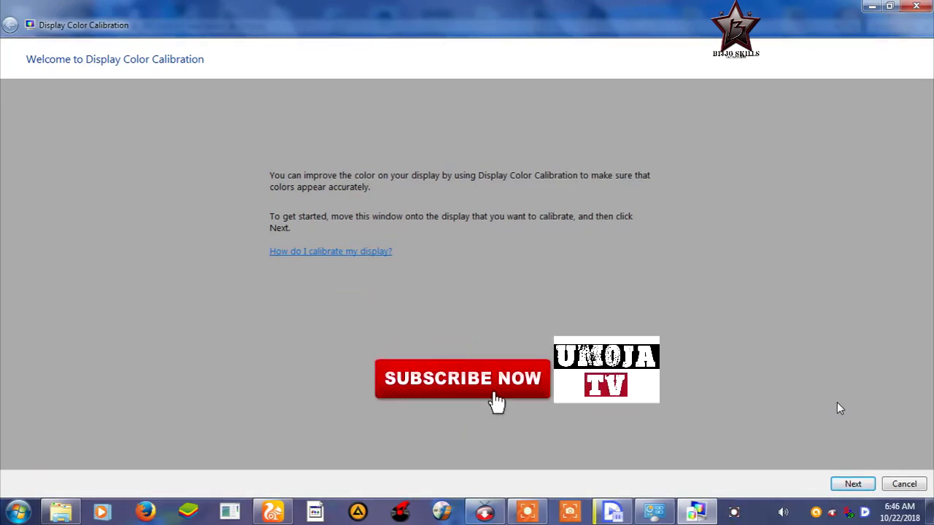
Advance the calibration wizard to the color balance adjustment without adjusting gamma, brightness or contrast.
left_click(858, 485)
left_click(854, 487)
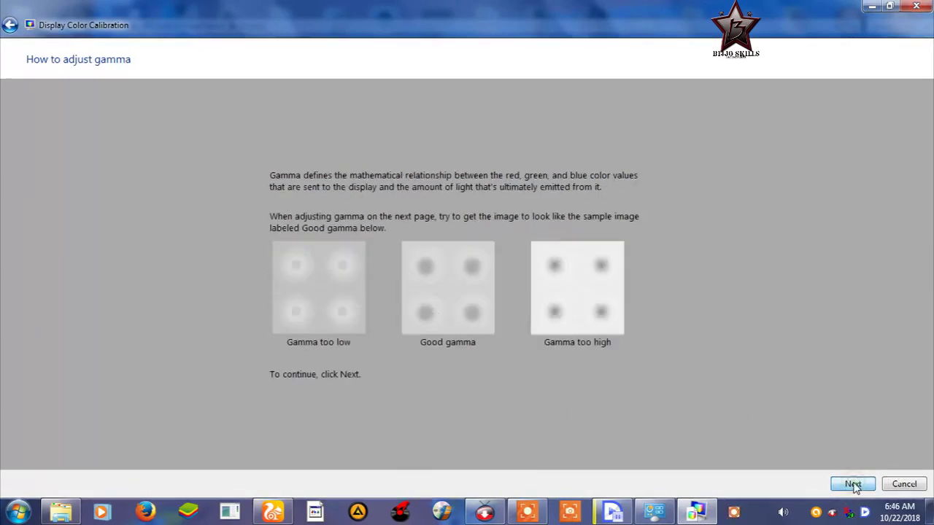
left_click(854, 485)
left_click(854, 485)
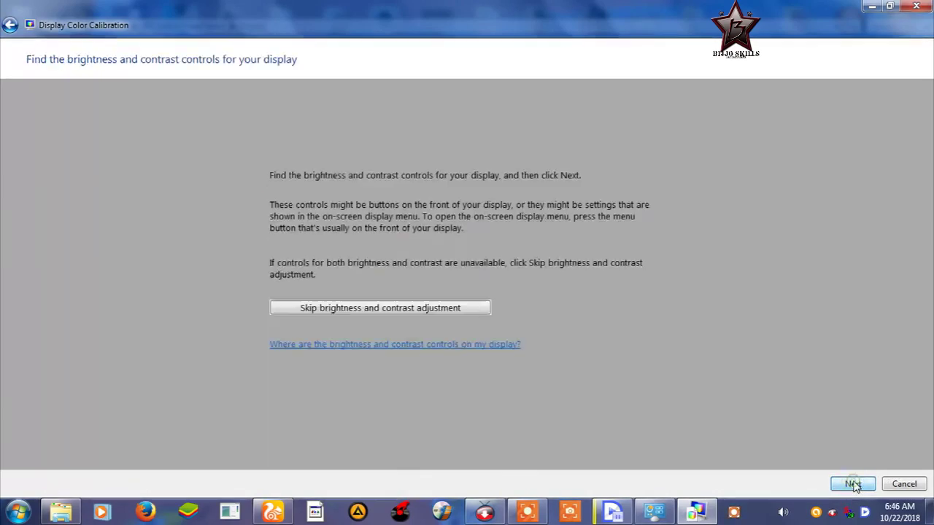
left_click(854, 485)
left_click(854, 485)
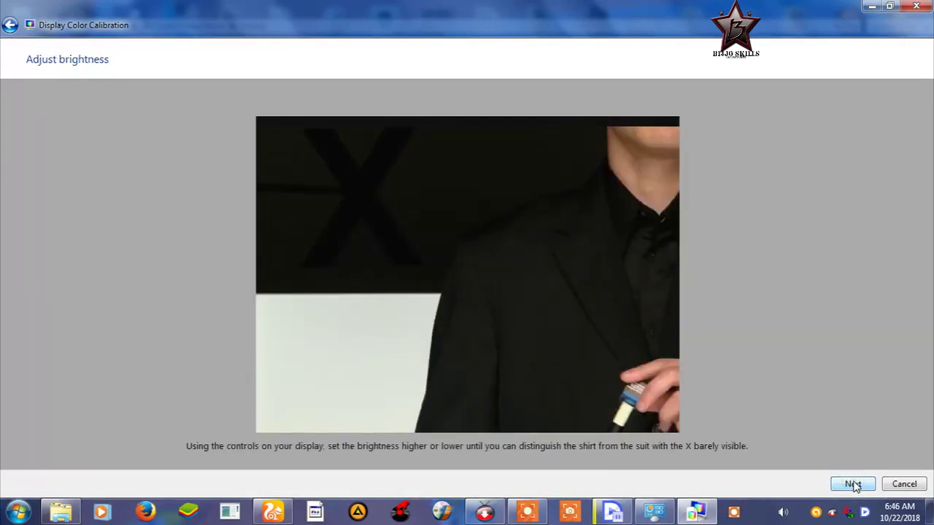
left_click(853, 485)
left_click(854, 485)
left_click(852, 486)
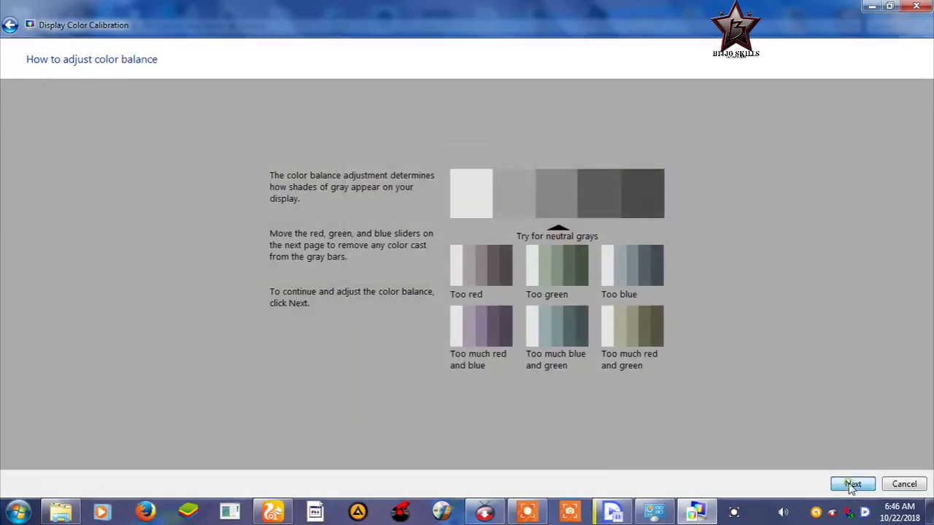
left_click(852, 486)
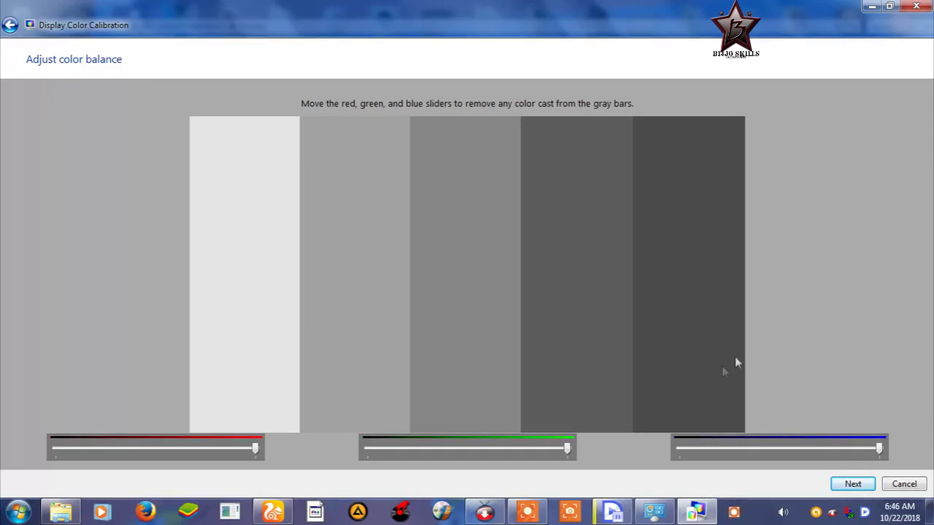
Try the red, green and blue color balance sliders at their minimum and return all three to maximum.
left_click_drag(568, 449, 365, 454)
left_click_drag(367, 450, 592, 461)
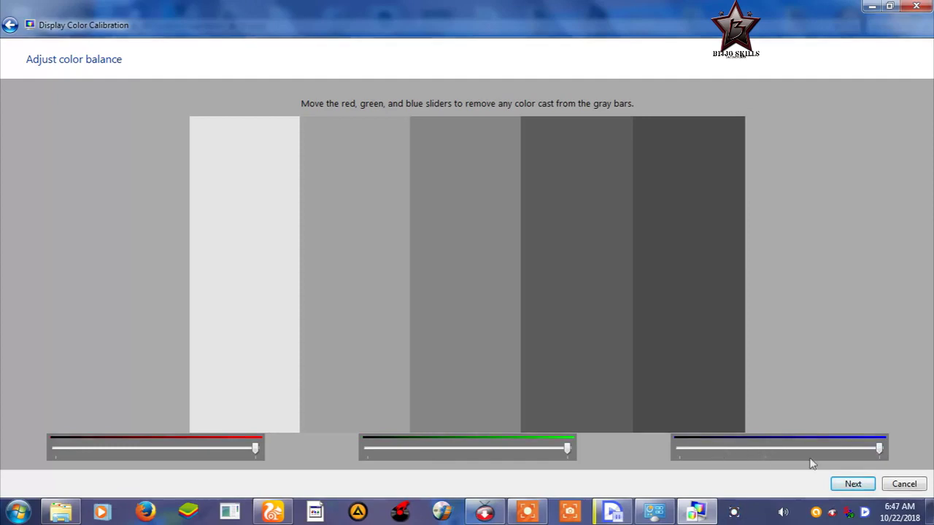
left_click_drag(879, 452, 675, 461)
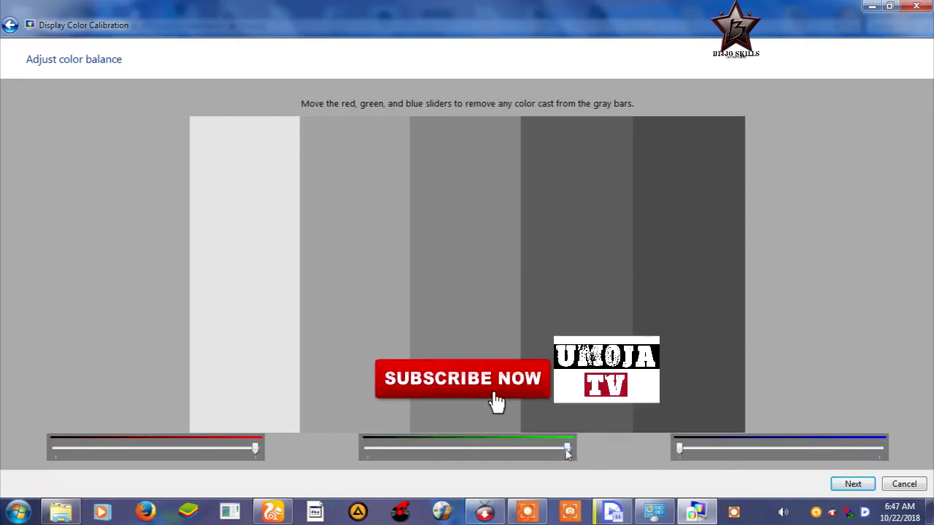
left_click_drag(569, 452, 337, 456)
left_click_drag(254, 451, 35, 453)
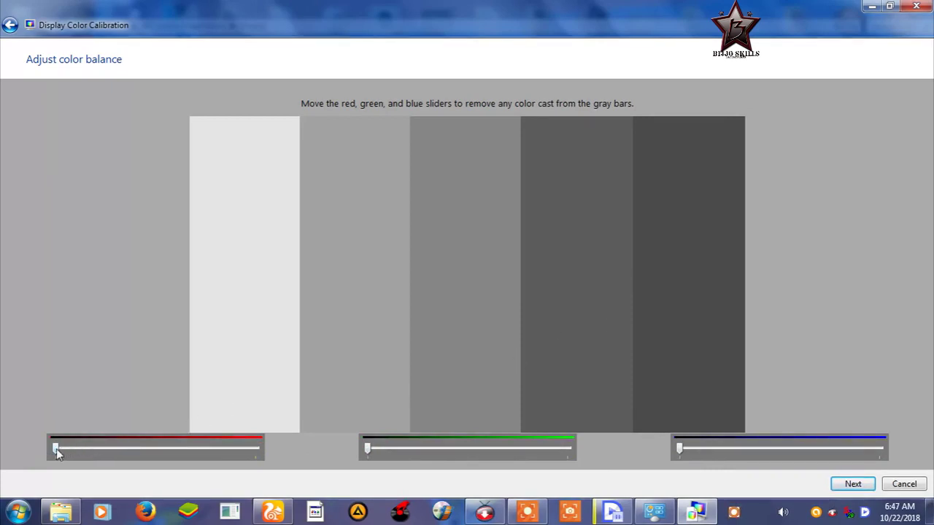
left_click_drag(58, 453, 287, 451)
left_click_drag(367, 449, 587, 454)
left_click_drag(681, 449, 914, 454)
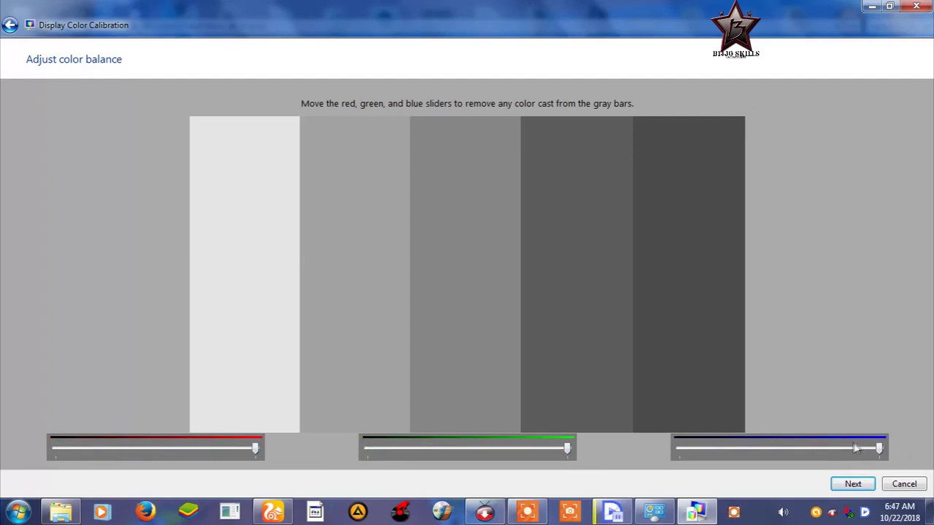
Set the blue, green and red color balance sliders to minimum and finish the calibration, closing the windows that remain.
left_click_drag(879, 450, 329, 461)
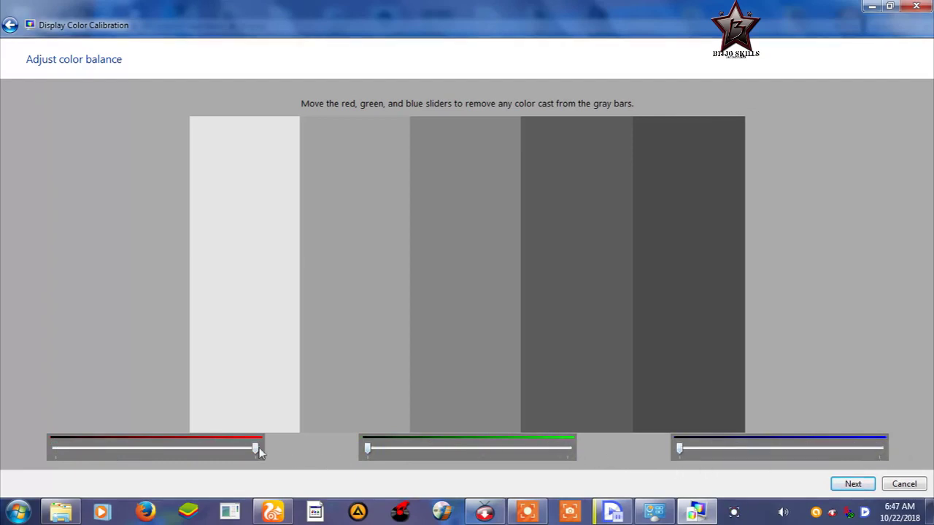
left_click_drag(259, 450, 45, 464)
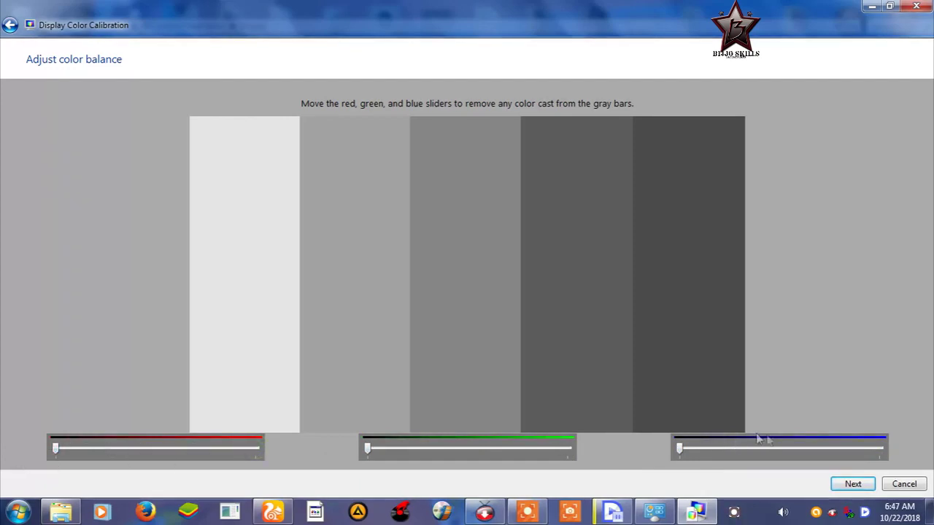
left_click(853, 485)
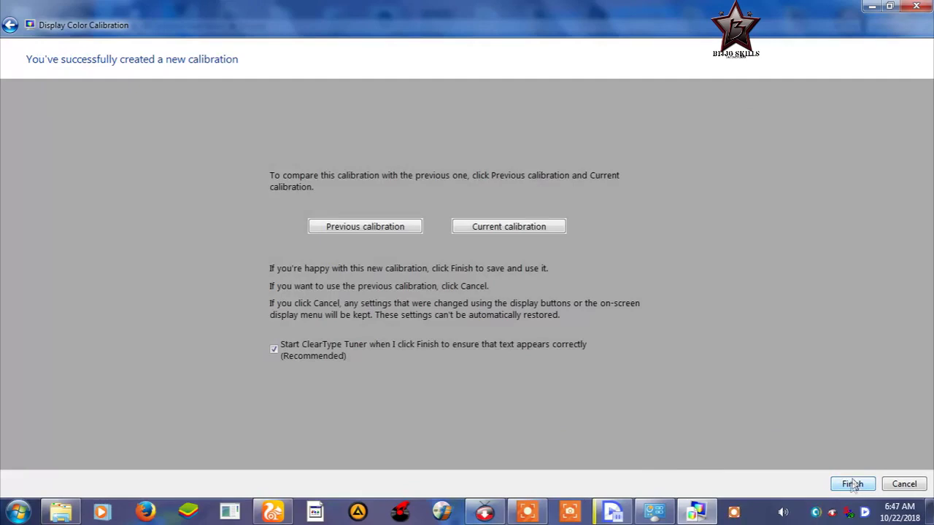
left_click(850, 485)
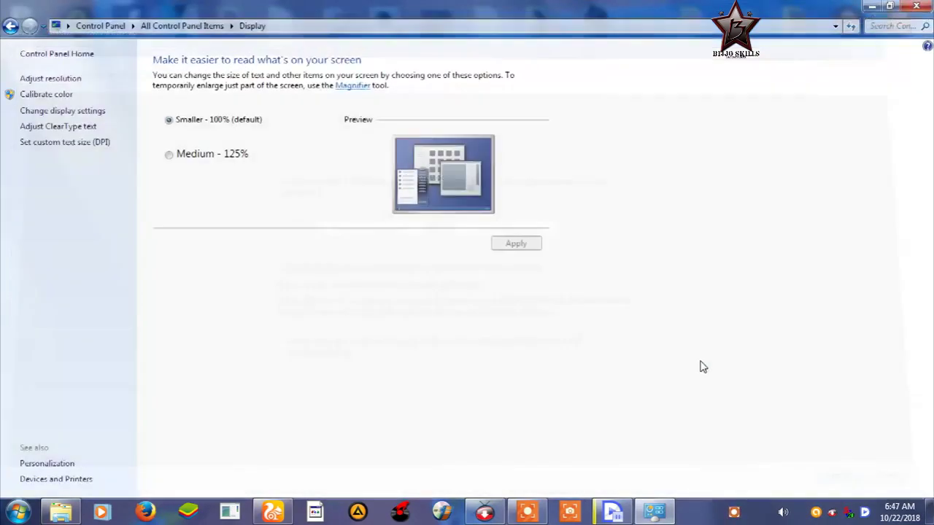
left_click(688, 61)
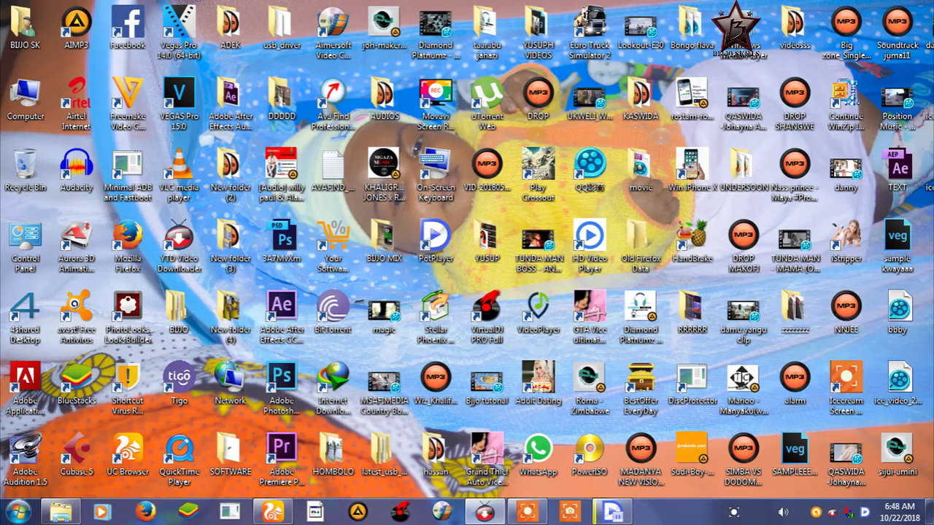
Refresh the desktop.
right_click(930, 340)
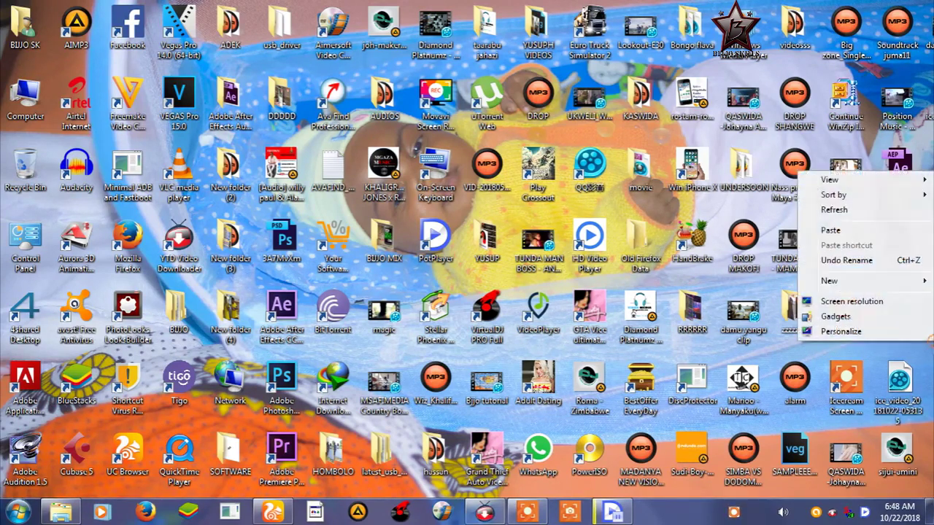
left_click(834, 209)
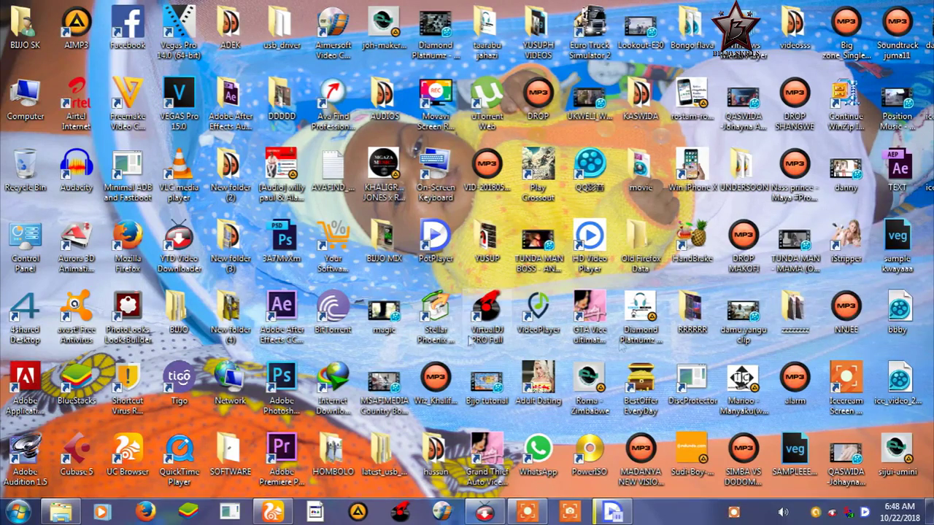